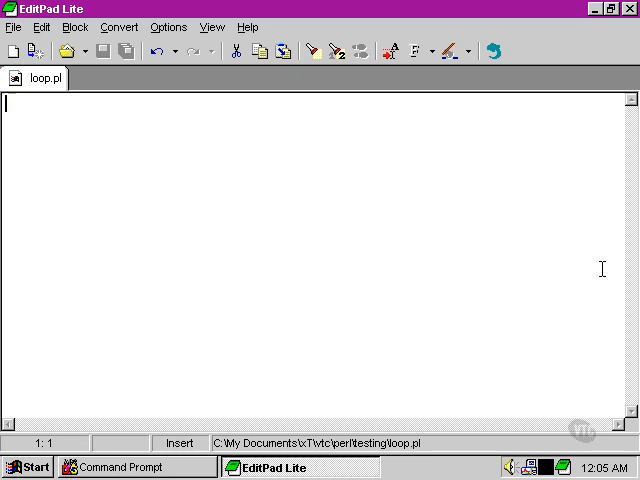
pyautogui.write('@')
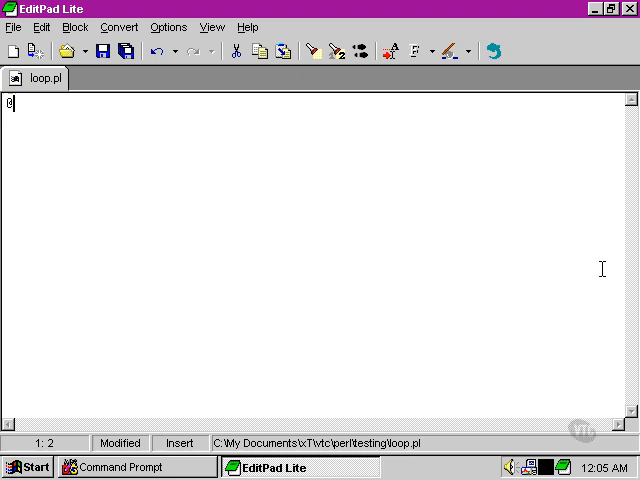
pyautogui.write('names = ')
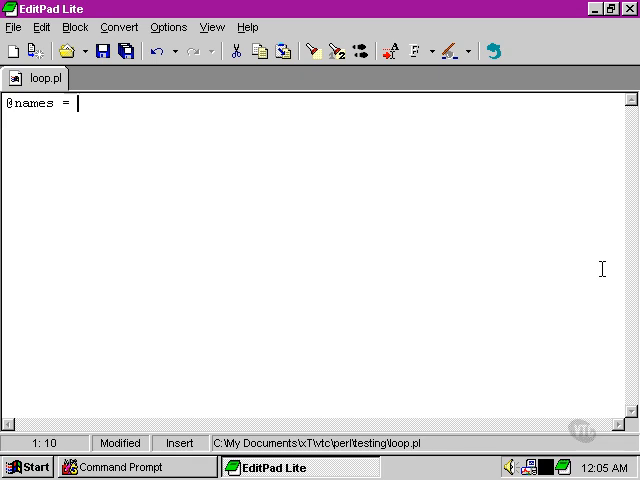
pyautogui.write("('")
pyautogui.write("Amina', 'Bhimsen', '")
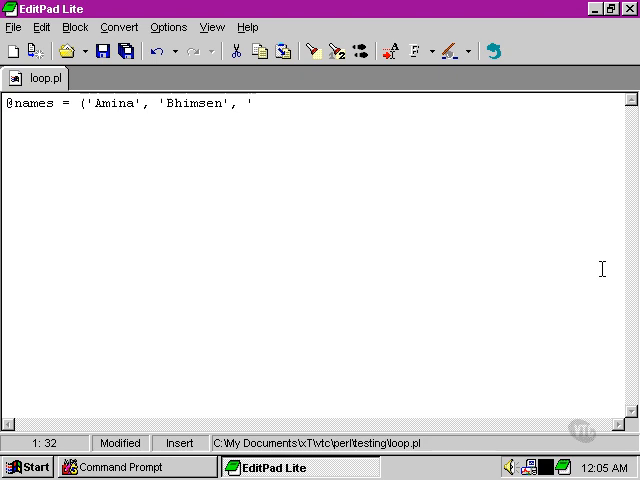
pyautogui.write("Charles'")
pyautogui.press('BackSpace')
pyautogui.write(", '")
pyautogui.write("Damien');")
pyautogui.press('Return')
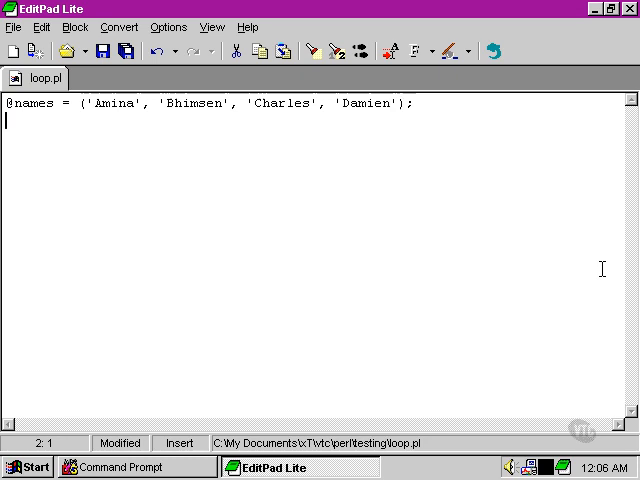
# Write a for () loop whose indented body prints "Name number $i is $names[$i]\n".
pyautogui.press('Return')
pyautogui.write('for ')
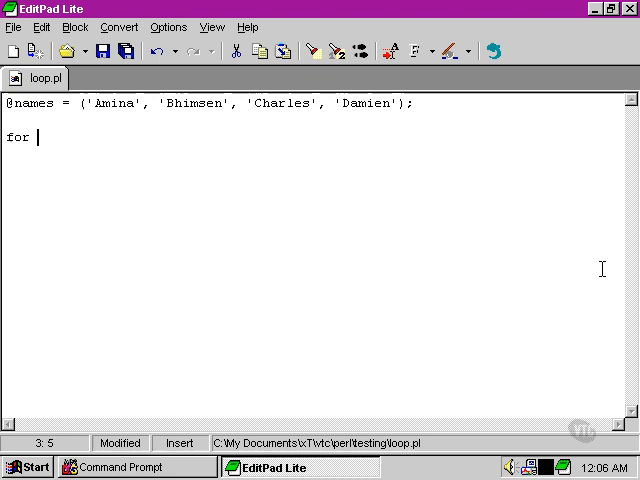
pyautogui.write('(')
pyautogui.write(')')
pyautogui.press('Return')
pyautogui.write('{}')
pyautogui.press('BackSpace')
pyautogui.press('Return')
pyautogui.press('Tab')
pyautogui.write('print ')
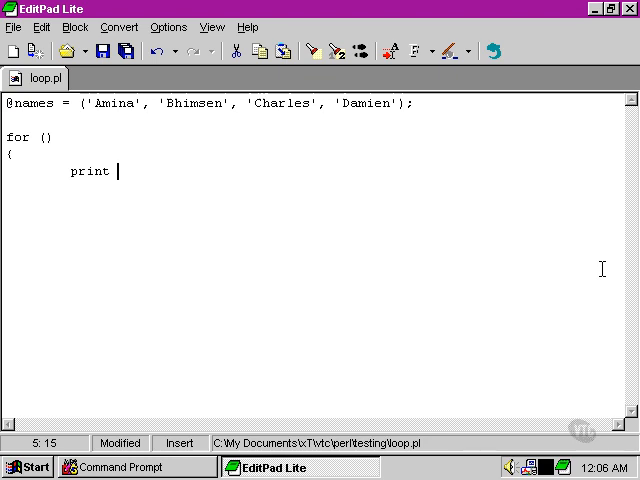
pyautogui.write('"')
pyautogui.write('Name')
pyautogui.write(' number $i ')
pyautogui.write('is $name')
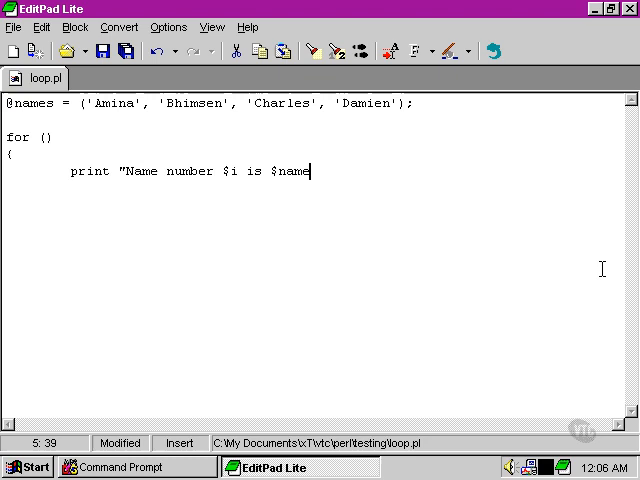
pyautogui.write('s[$i]')
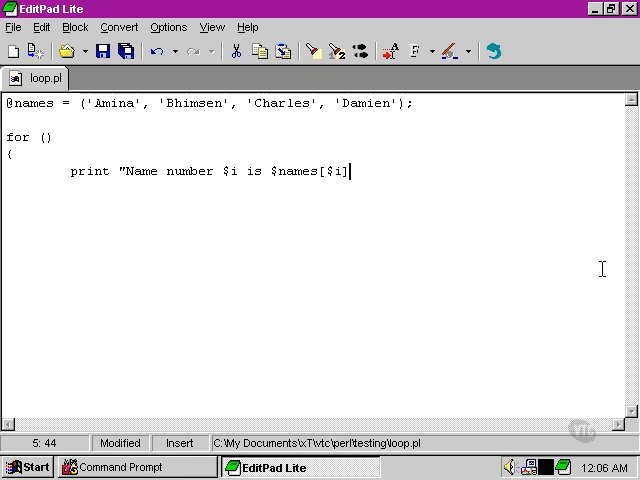
pyautogui.write('\\n";')
# Add a closing brace on line 6 to end the loop body, then move back up toward the for line.
pyautogui.press('Left')
pyautogui.press('Left')
pyautogui.press('Left')
pyautogui.press('Left')
pyautogui.hotkey('shift', 'Left')
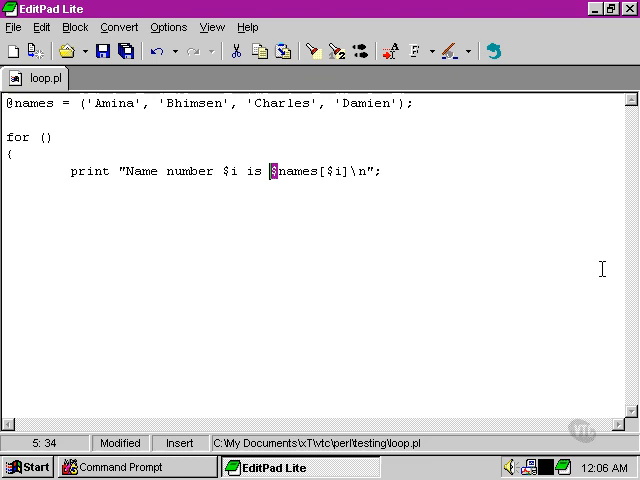
pyautogui.press('End')
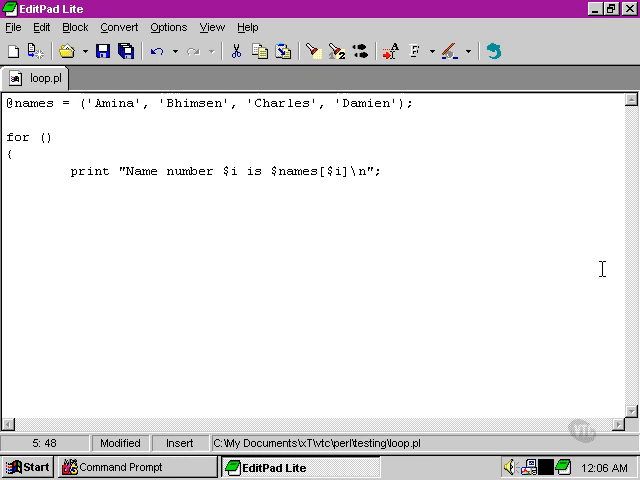
pyautogui.press('Return')
pyautogui.write('}')
pyautogui.press('Up')
# Complete the loop header as ($i = 0; $i < 4; $i++) and save loop.pl.
pyautogui.press('Up')
pyautogui.press('Up')
pyautogui.press('End')
pyautogui.press('Left')
pyautogui.write('$i ')
pyautogui.write('= ')
pyautogui.write('0;')
pyautogui.write('$i <')
pyautogui.write('4')
pyautogui.write(';')
pyautogui.write('$')
pyautogui.write('i')
pyautogui.write('++')
pyautogui.hotkey('ctrl', 's')
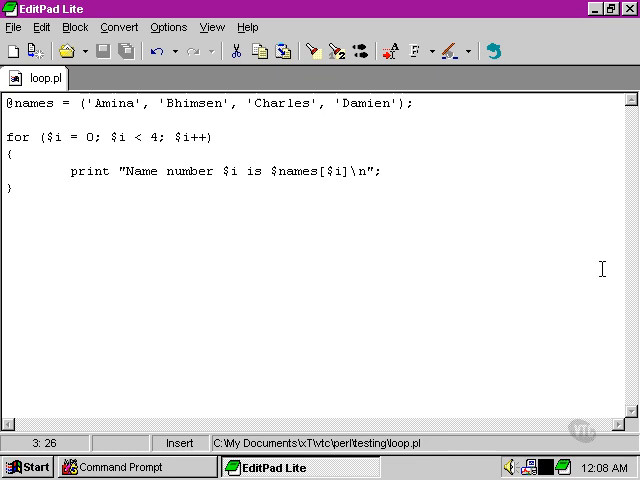
pyautogui.press('Right')
# Run loop.pl in Command Prompt, printing the four names numbered 0 to 3.
pyautogui.click(120, 467)
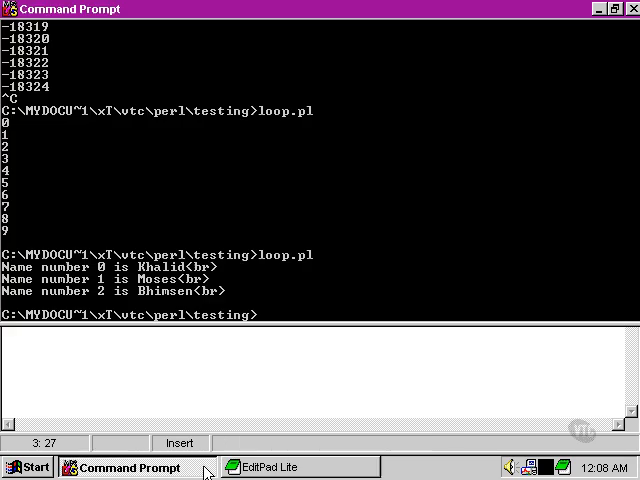
pyautogui.write('loop.pl')
pyautogui.press('Return')
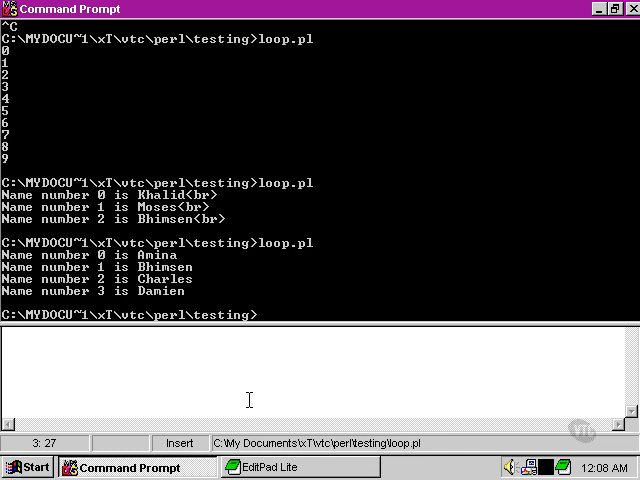
pyautogui.click(249, 400)
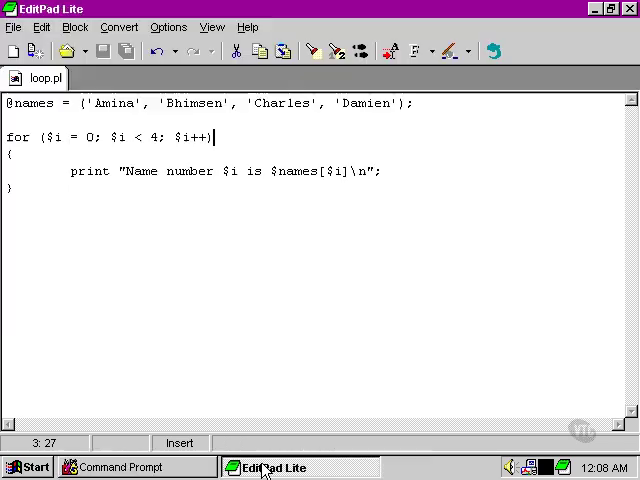
pyautogui.click(396, 102)
pyautogui.write(", 'Eg")
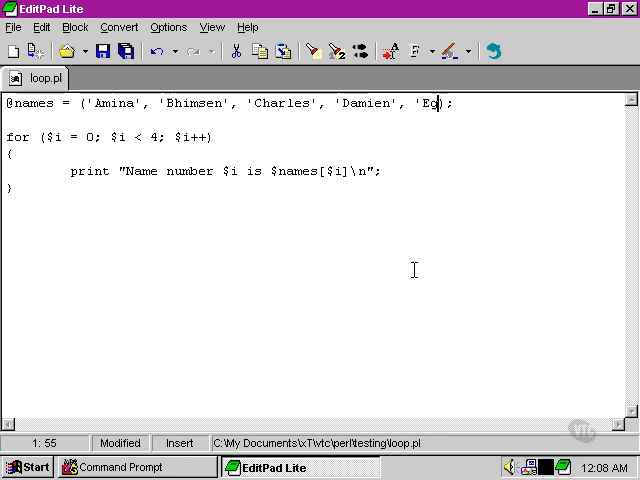
pyautogui.write("bert'")
pyautogui.hotkey('ctrl', 's')
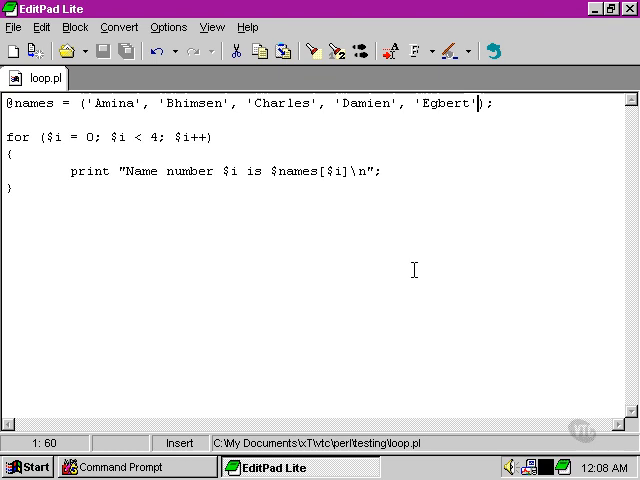
# Rerun loop.pl in Command Prompt, which still prints only the first four names.
pyautogui.click(181, 470)
pyautogui.press('Up')
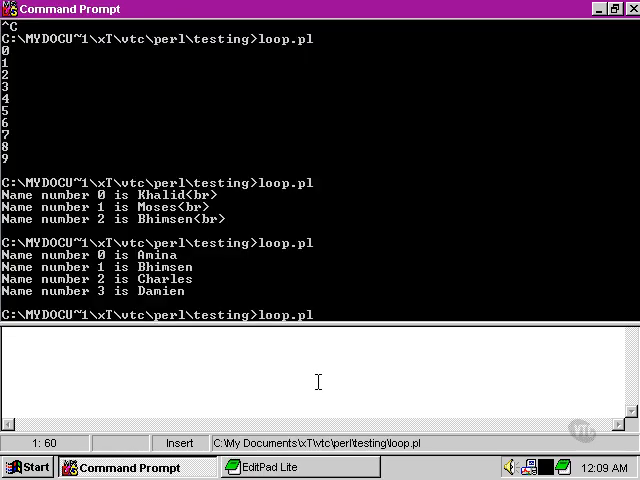
pyautogui.press('Return')
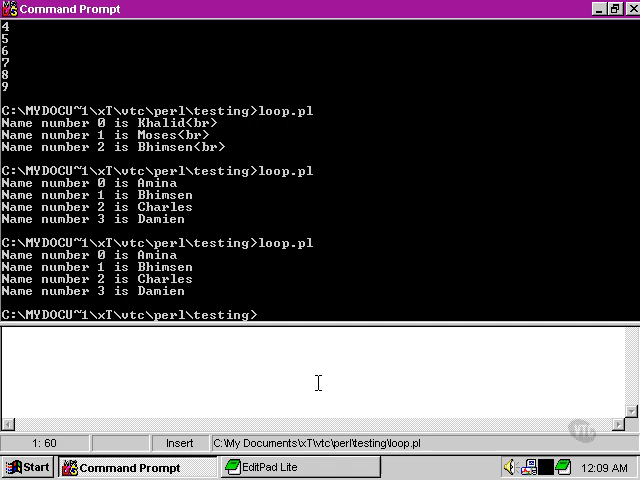
# Highlight the print statement and the hard-coded loop limit 4 for discussion.
pyautogui.click(313, 469)
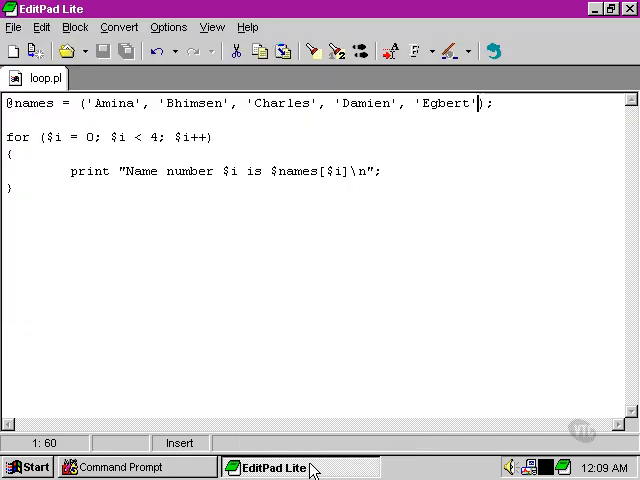
pyautogui.moveTo(386, 171); pyautogui.dragTo(70, 171)
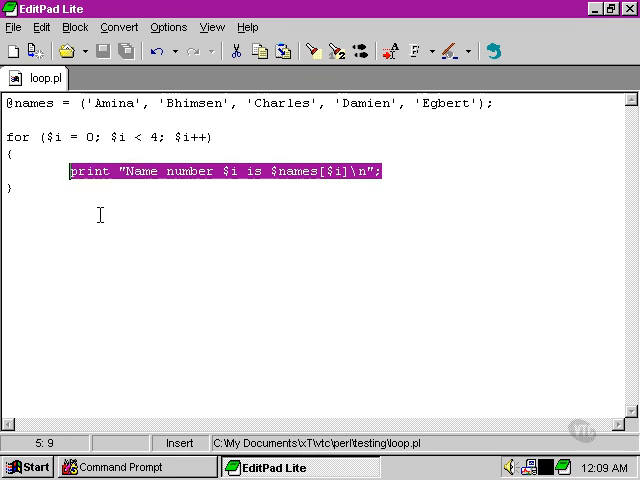
pyautogui.press('End')
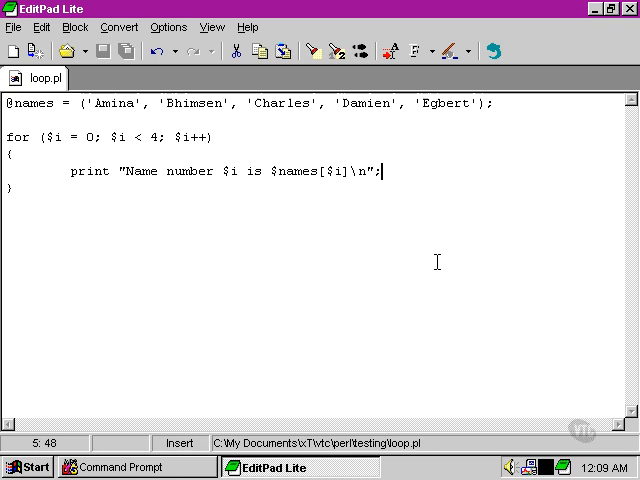
pyautogui.click(143, 137)
pyautogui.moveTo(143, 137); pyautogui.dragTo(160, 137)
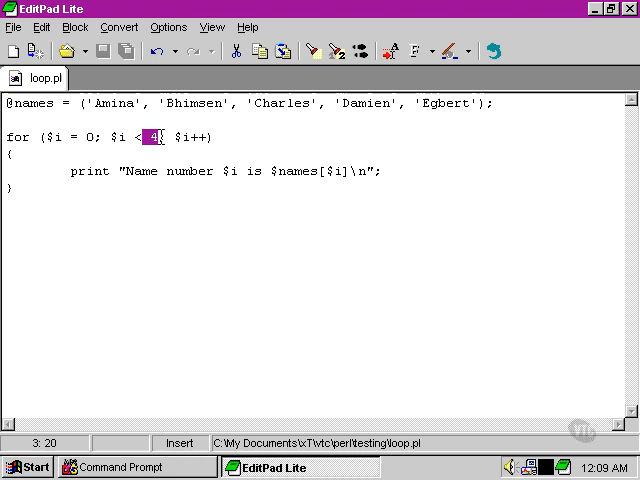
pyautogui.click(160, 137)
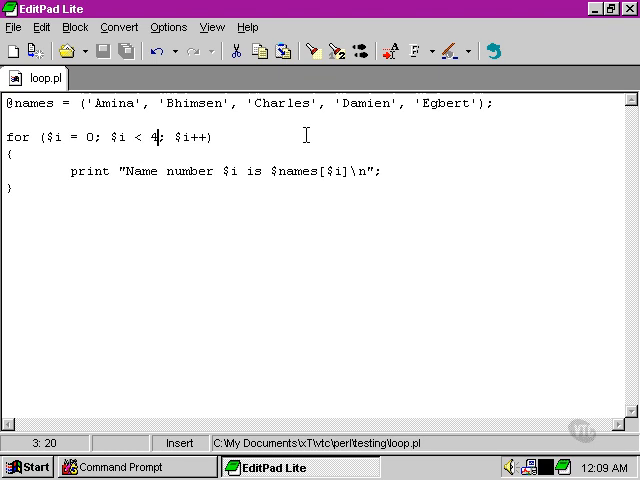
pyautogui.hotkey('shift', 'Left')
pyautogui.write('@')
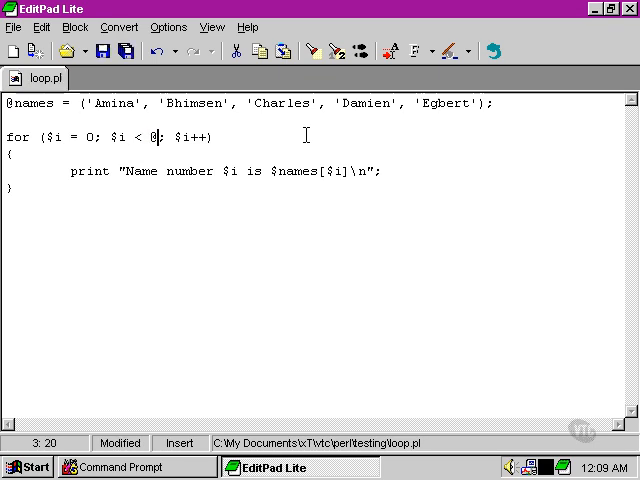
pyautogui.write('name')
pyautogui.write('s')
pyautogui.hotkey('ctrl', 's')
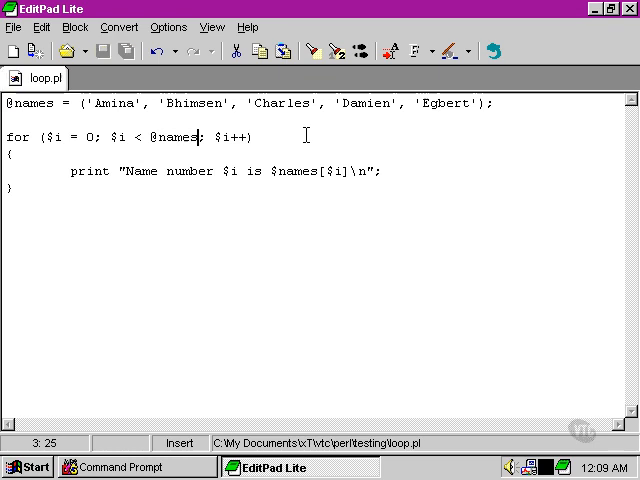
pyautogui.press('End')
pyautogui.moveTo(110, 137); pyautogui.dragTo(198, 136)
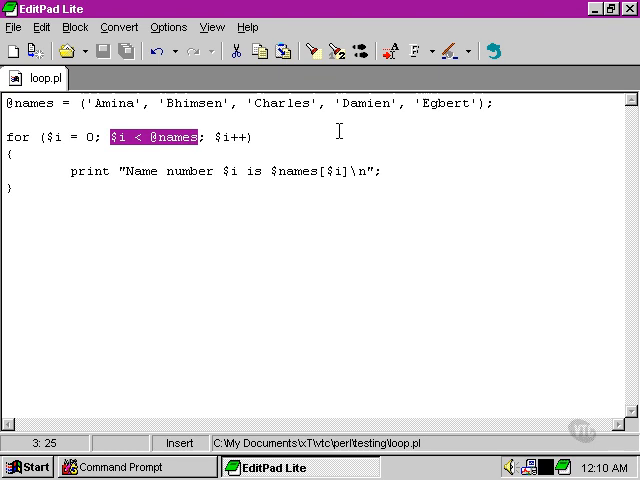
pyautogui.click(339, 142)
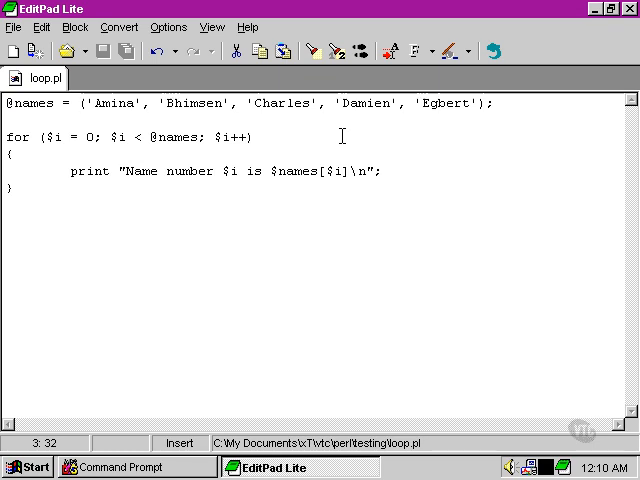
# Rerun loop.pl in Command Prompt, printing all five names numbered 0 to 4.
pyautogui.click(140, 467)
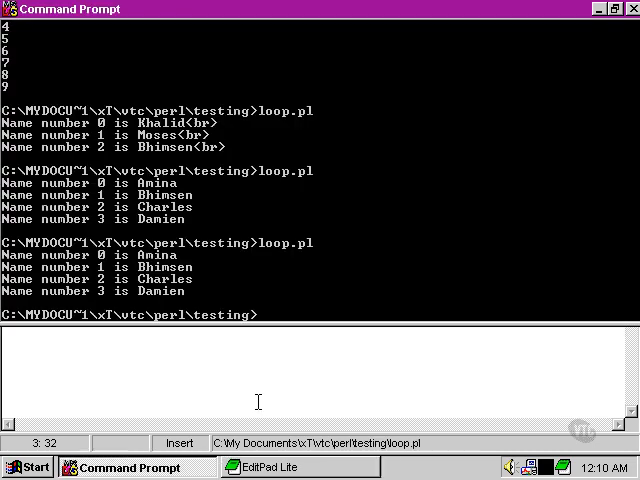
pyautogui.press('Up')
pyautogui.press('Return')
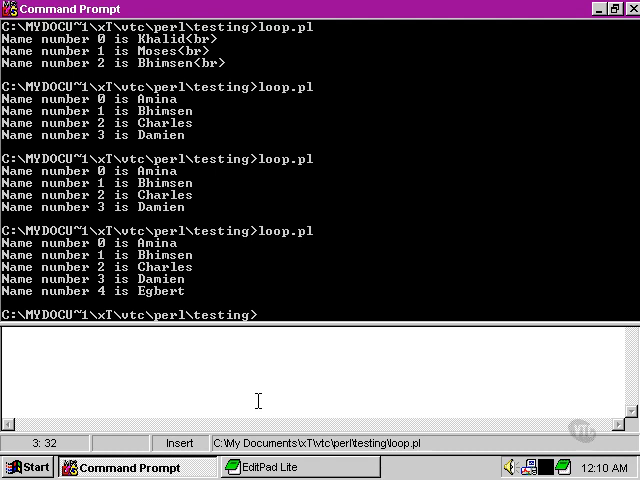
pyautogui.click(297, 468)
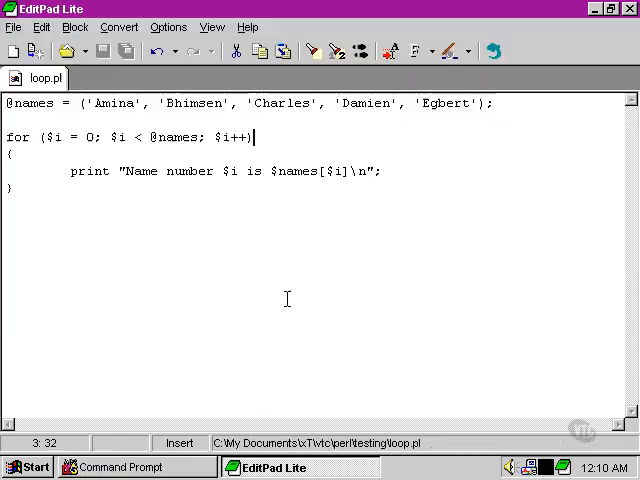
pyautogui.moveTo(232, 104); pyautogui.dragTo(479, 104)
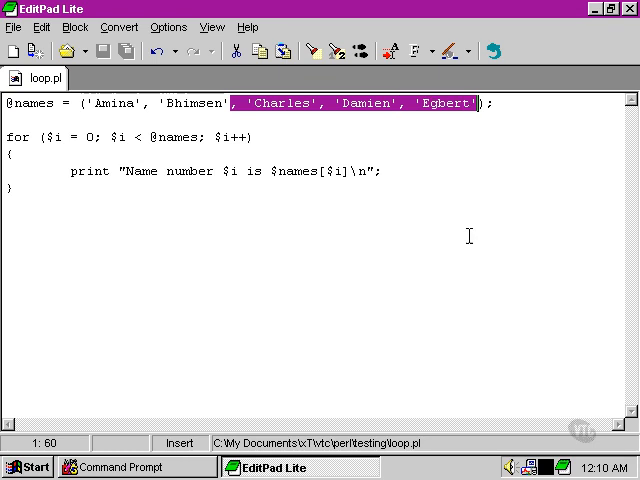
pyautogui.press('Delete')
pyautogui.hotkey('ctrl', 's')
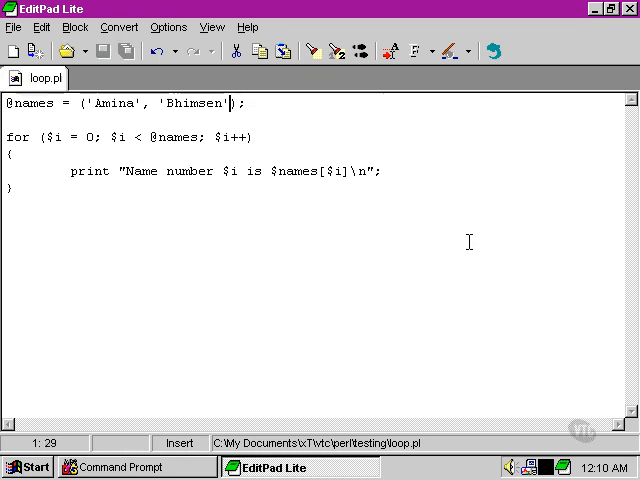
# Rerun loop.pl in Command Prompt, printing just the two names, and return to the editor.
pyautogui.click(199, 470)
pyautogui.press('Return')
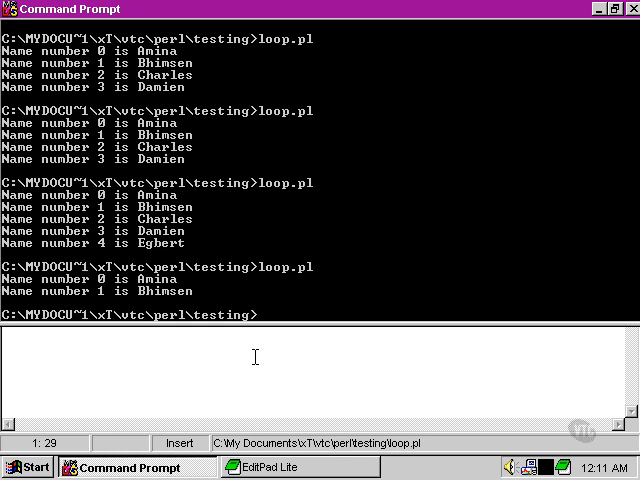
pyautogui.click(255, 357)
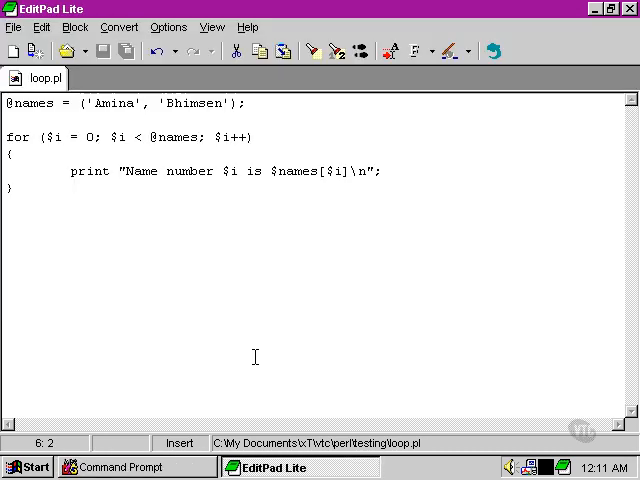